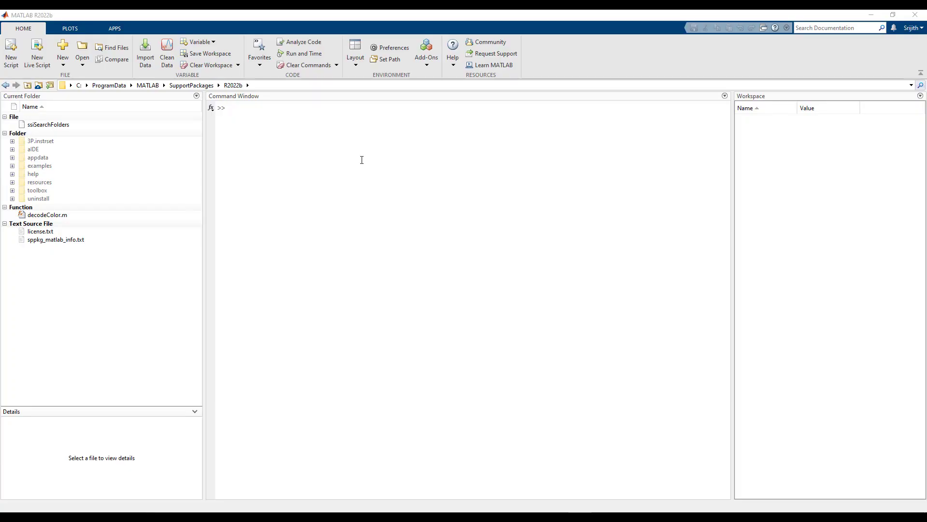
Launch Arduino Explorer from the APPS gallery so the Nano33BLE on COM5 is listed.
click(115, 30)
click(130, 48)
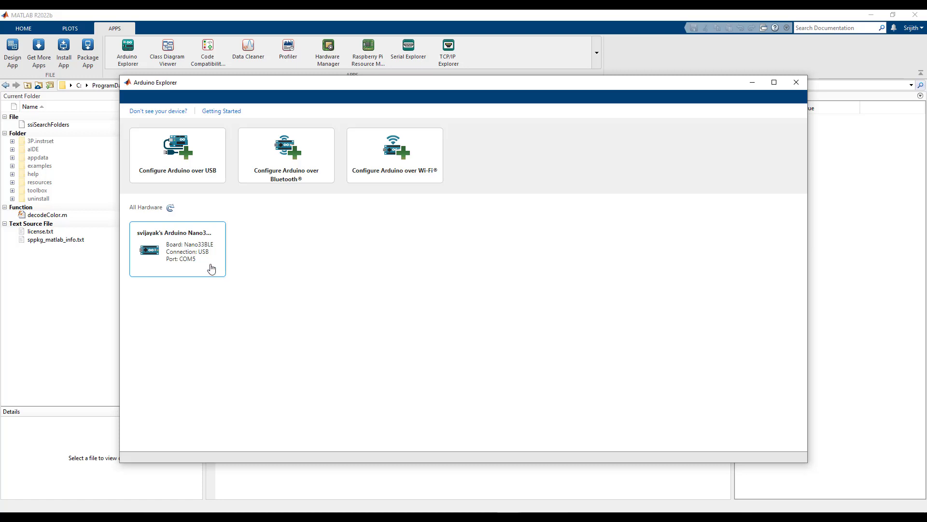
Open a Nano33BLE session, then maximize and restore its pinout diagram to inspect it.
click(211, 267)
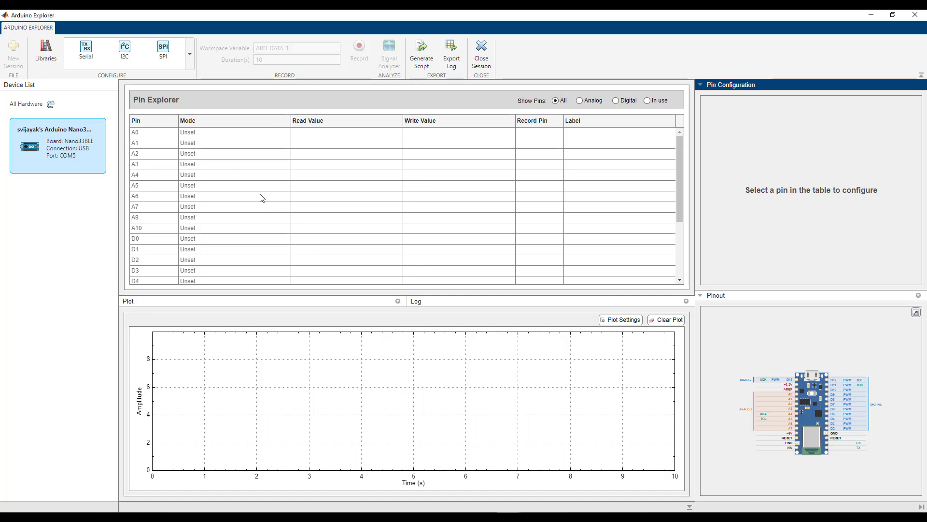
click(736, 298)
double_click(737, 299)
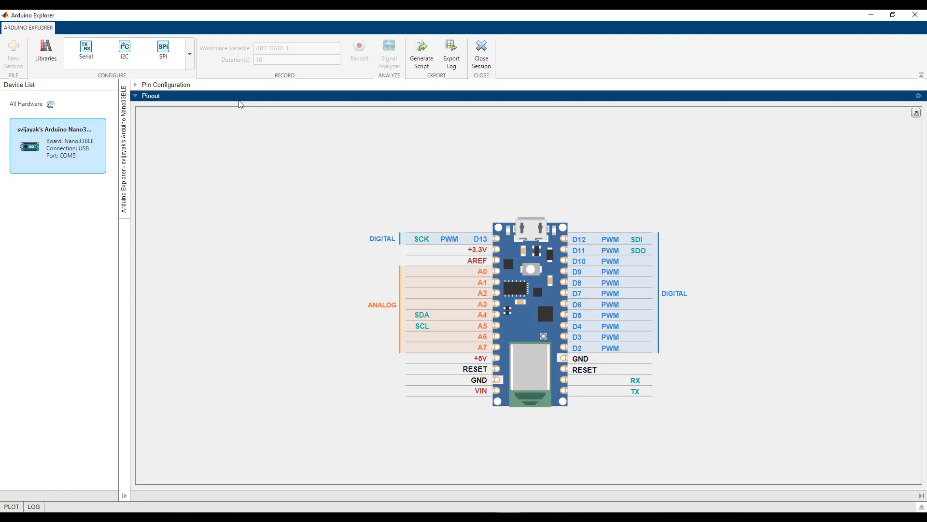
double_click(242, 99)
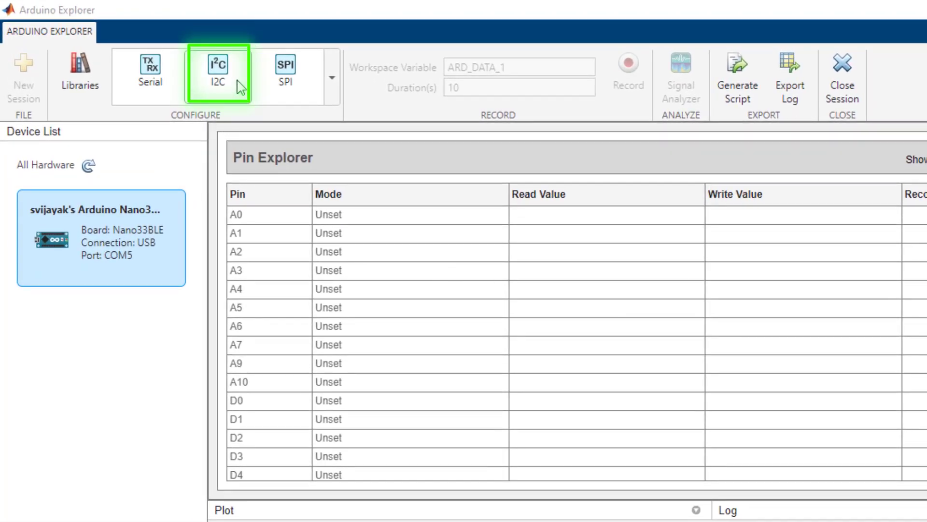
Add an I2C device on bus 1 at address 0x39.
click(239, 87)
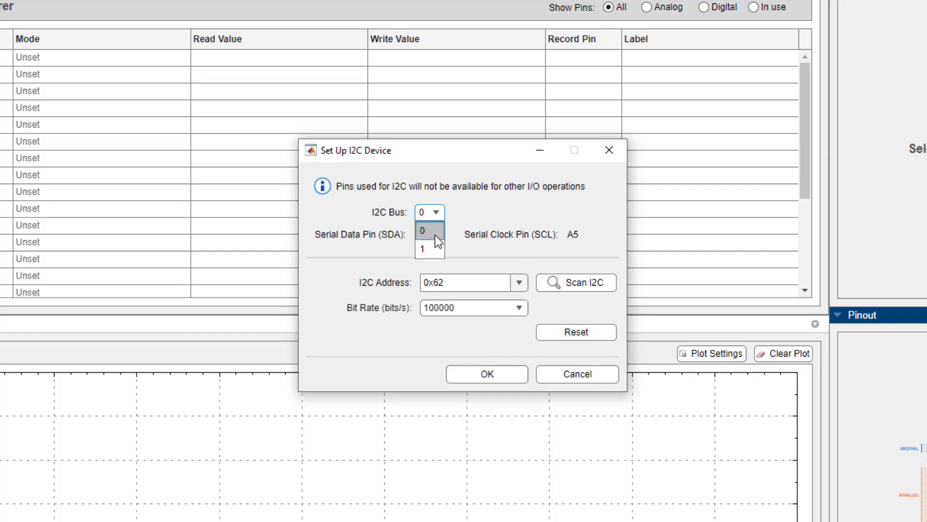
click(433, 246)
click(521, 285)
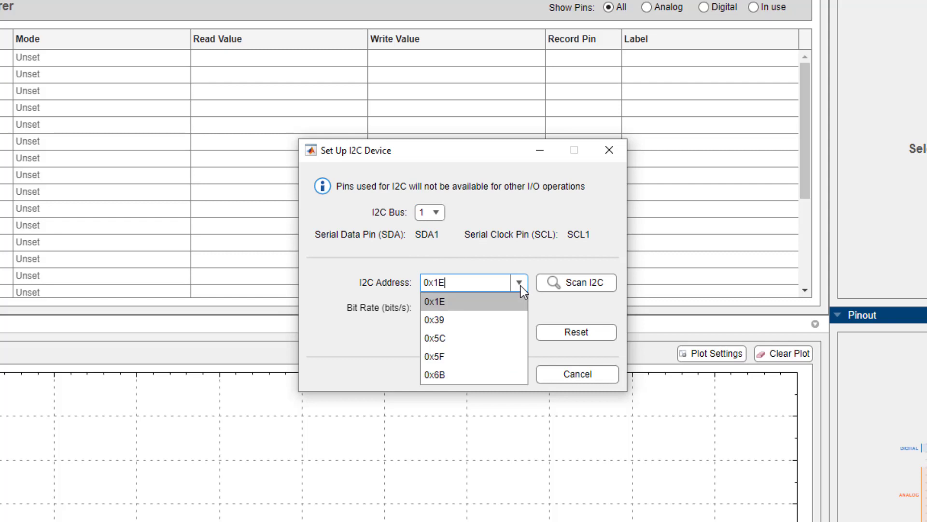
click(509, 315)
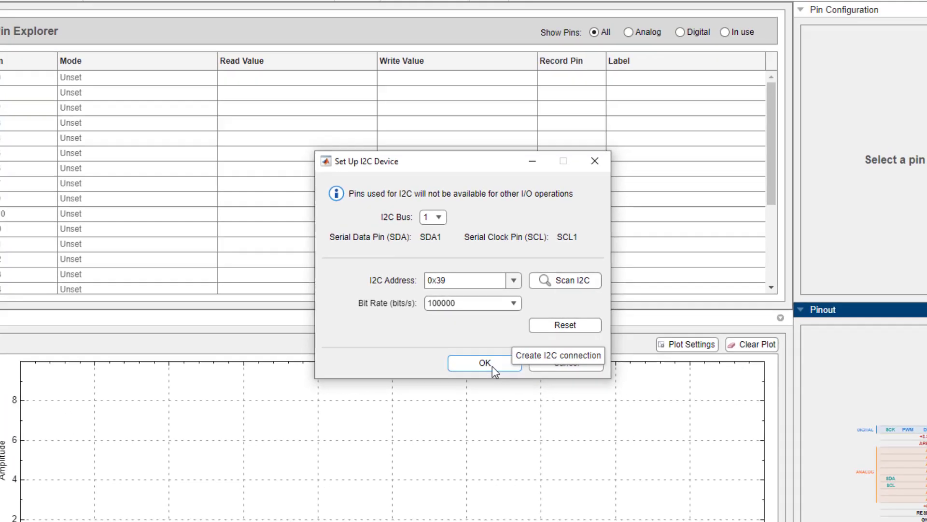
click(490, 375)
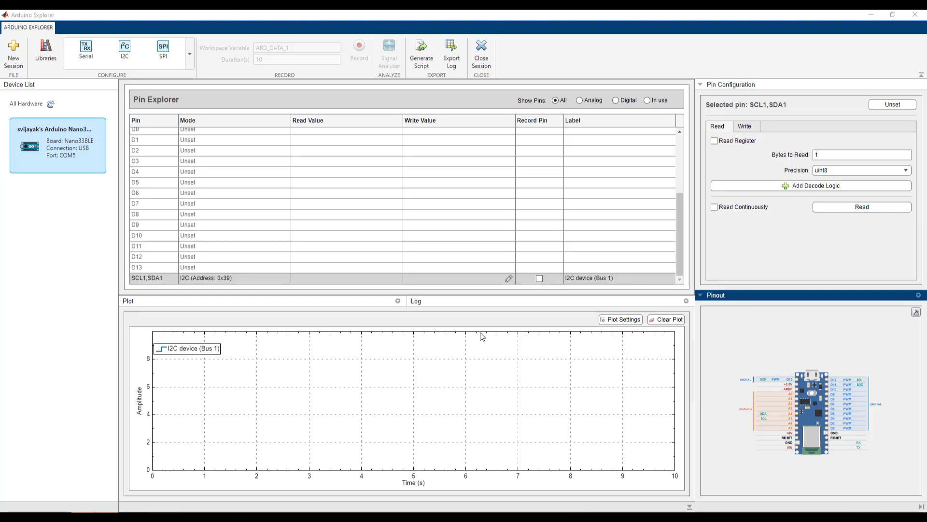
Select the SCL1,SDA1 I2C device to show its Pin Configuration and empty log.
click(326, 283)
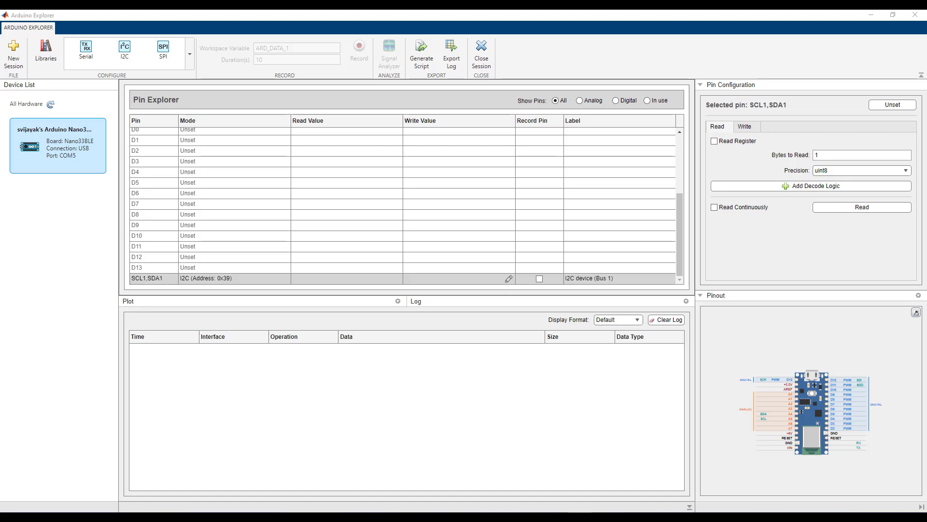
Enable Write Register with address 128 and write the value 15 to the sensor.
click(754, 128)
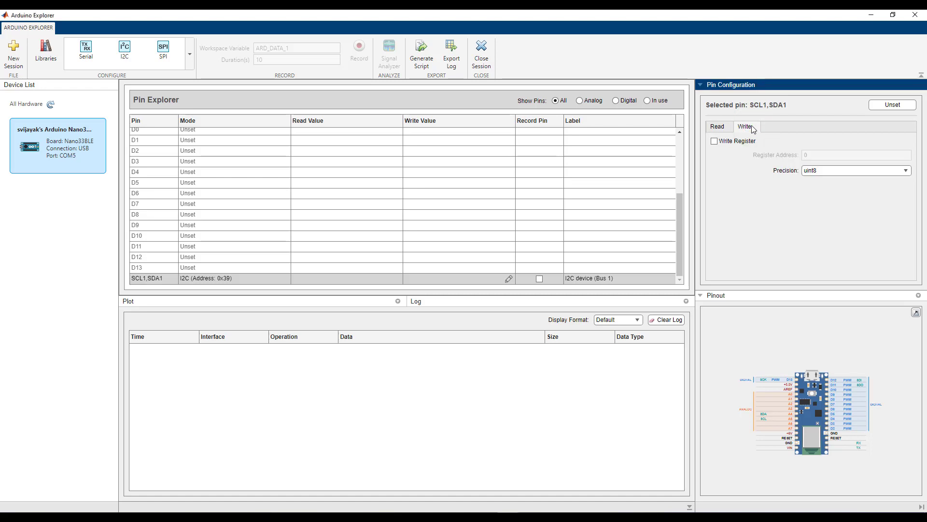
click(715, 141)
double_click(814, 156)
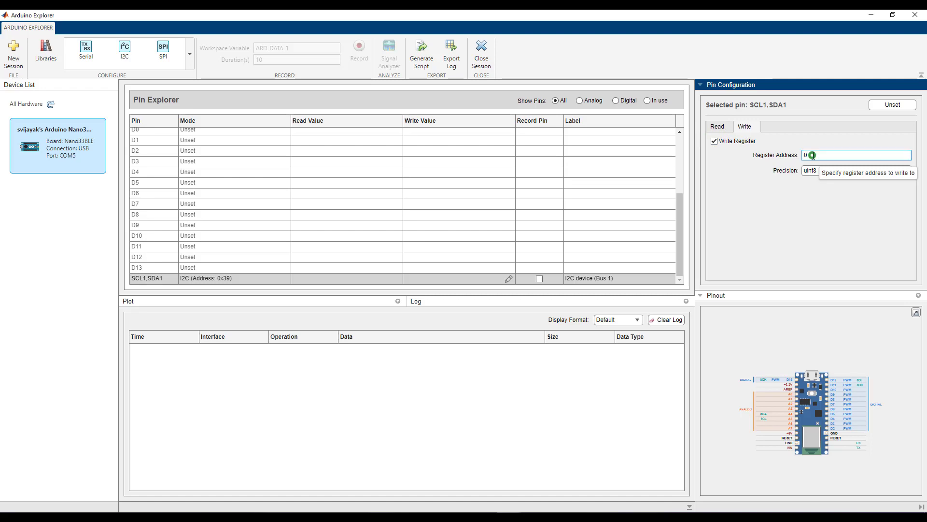
text(128)
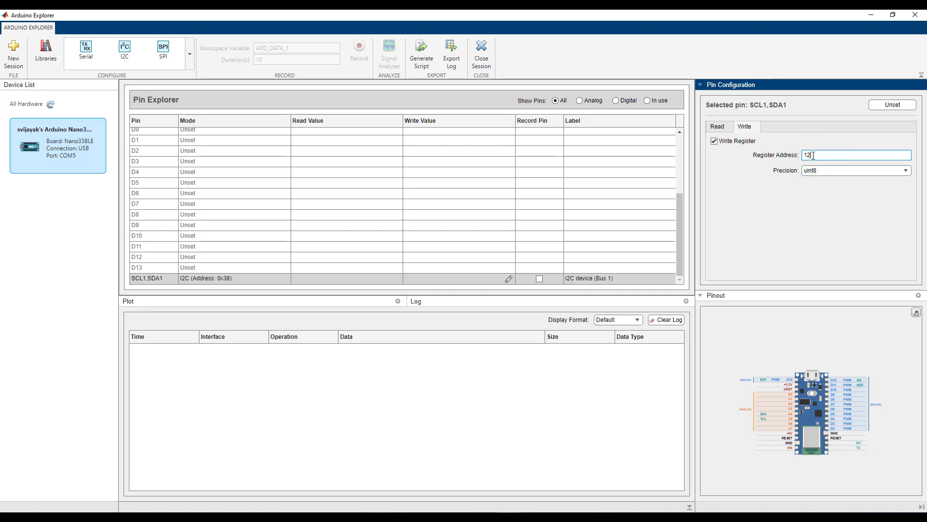
click(792, 209)
click(460, 280)
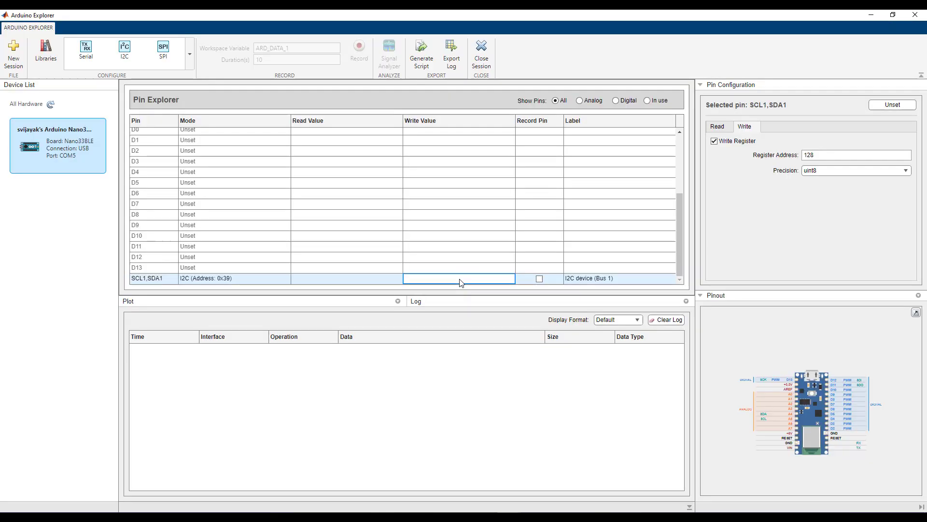
text(15)
key(Return)
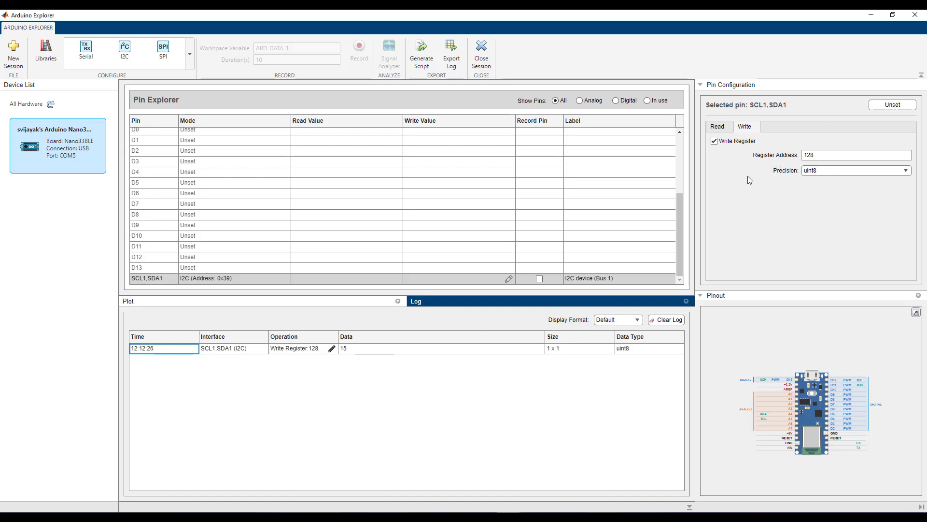
Read register 148 once with uint64 precision from the Read tab.
click(718, 128)
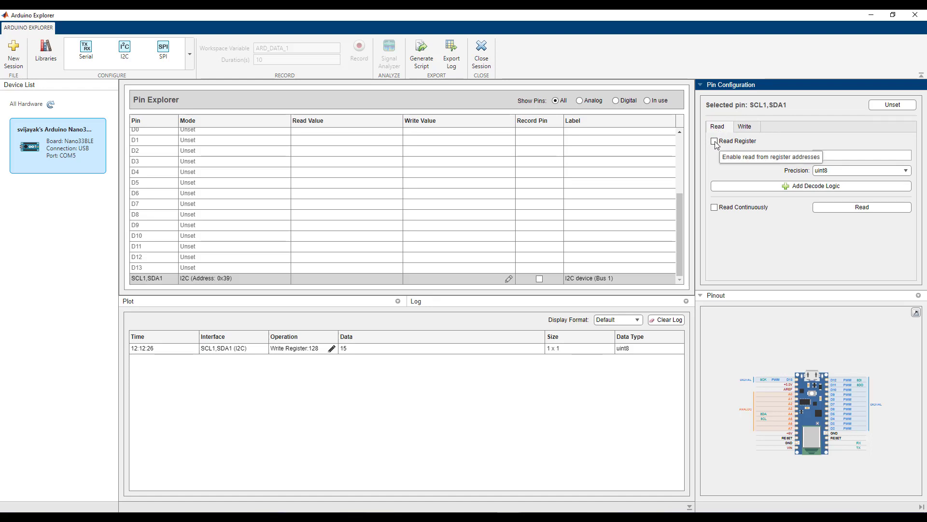
click(714, 141)
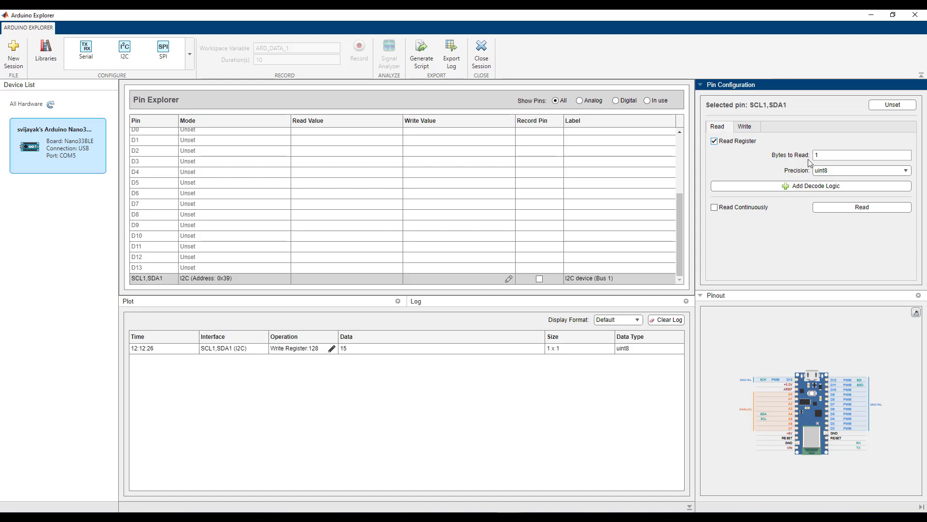
click(827, 156)
text(48)
click(827, 170)
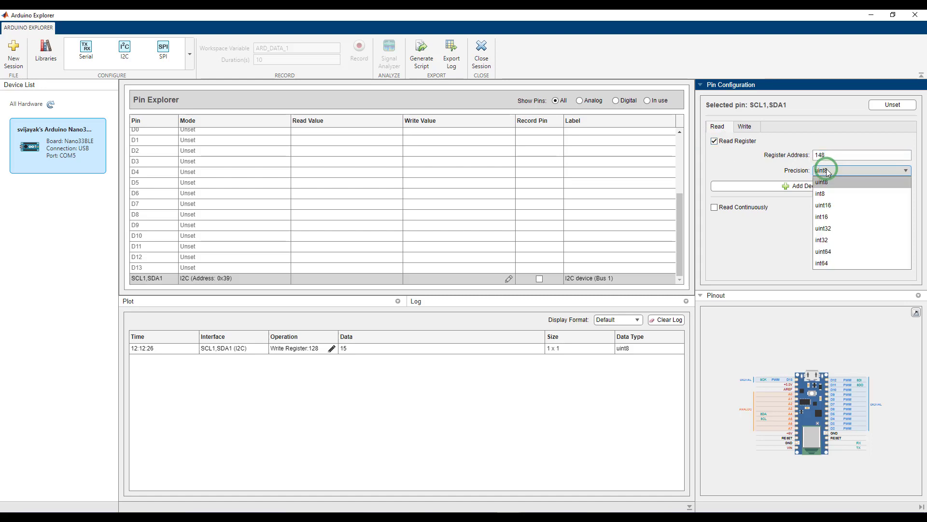
click(826, 251)
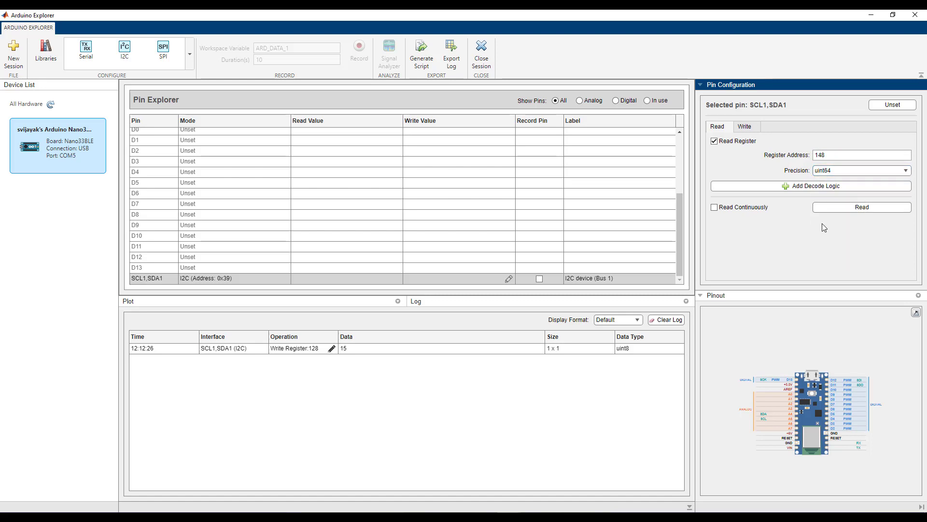
click(826, 208)
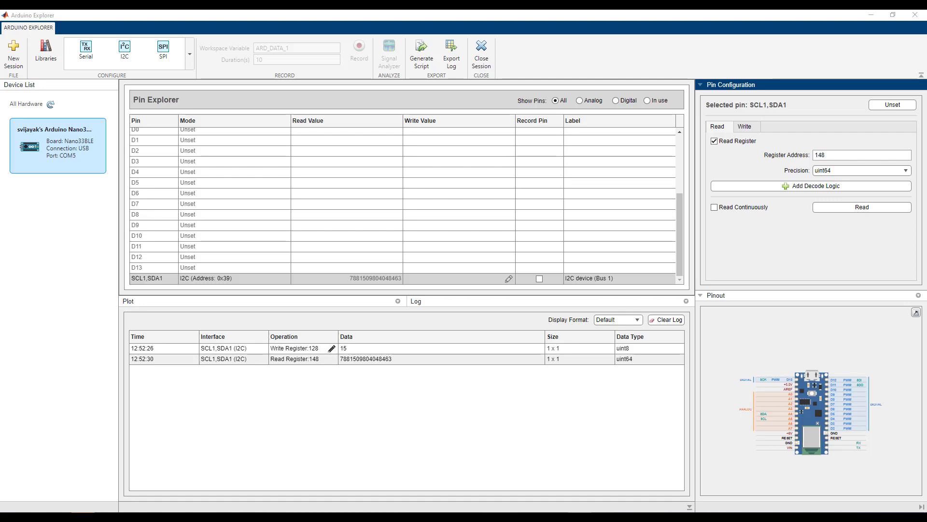
Browse to and attach decodeColor as the decode logic for register 148 reads.
click(842, 188)
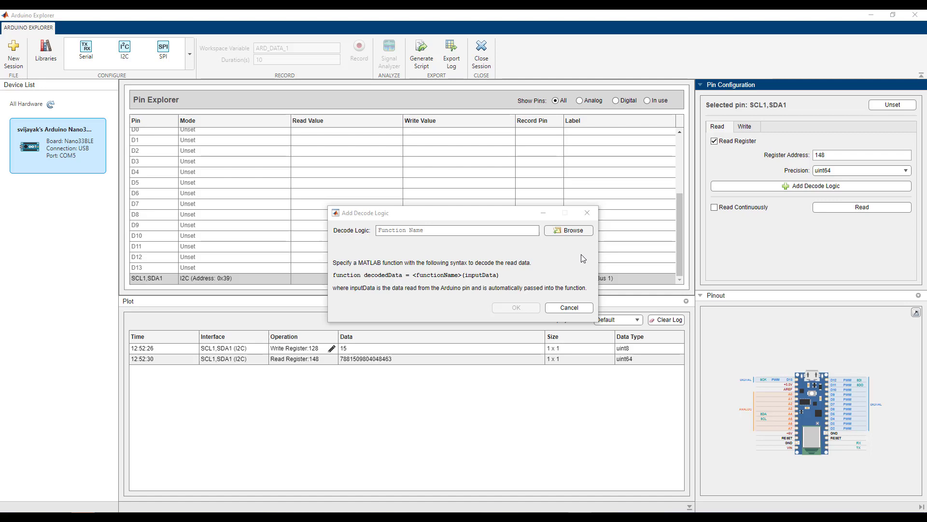
click(570, 232)
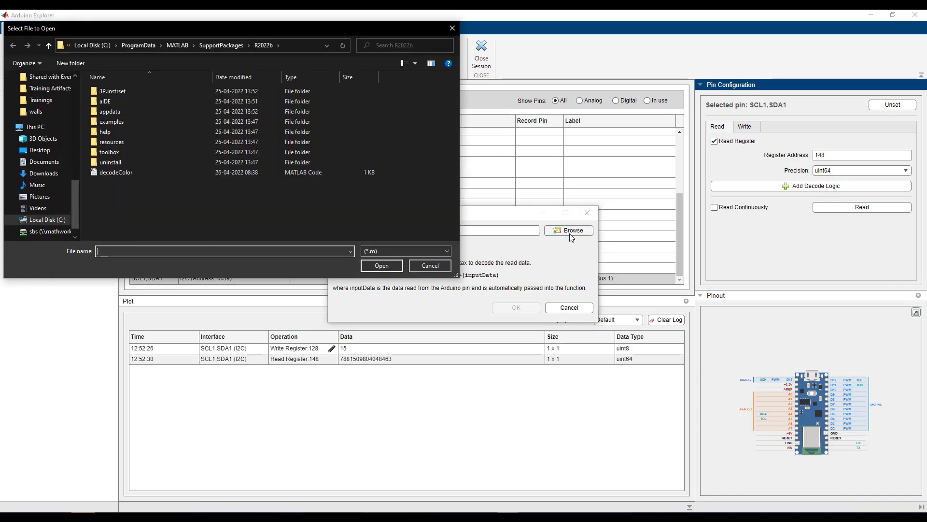
double_click(129, 173)
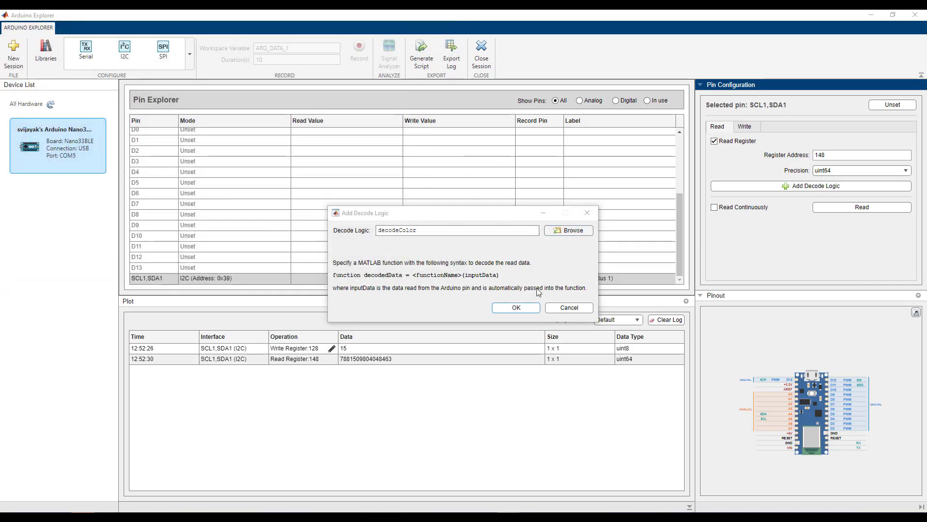
click(516, 308)
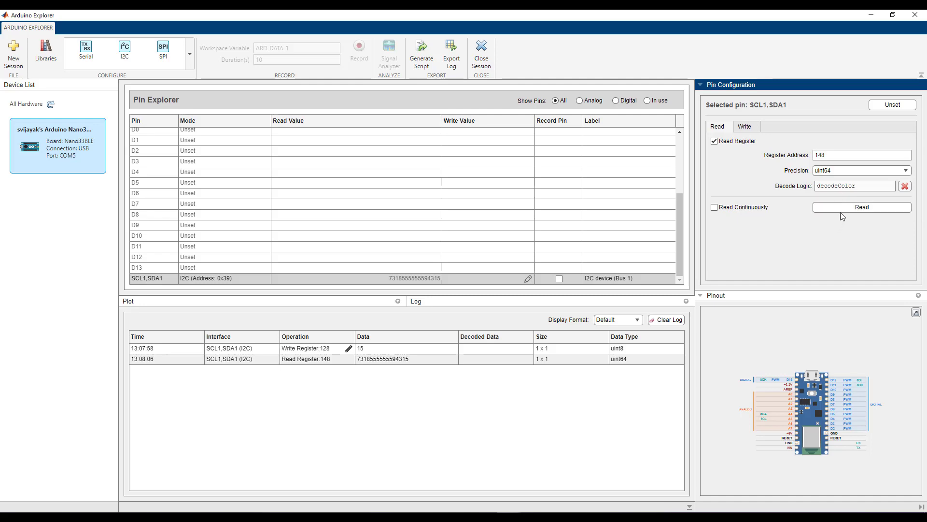
Read register 148 again and widen Decoded Data to show Ambient Light 75, Red 41, Green 48, Blue 26.
click(841, 209)
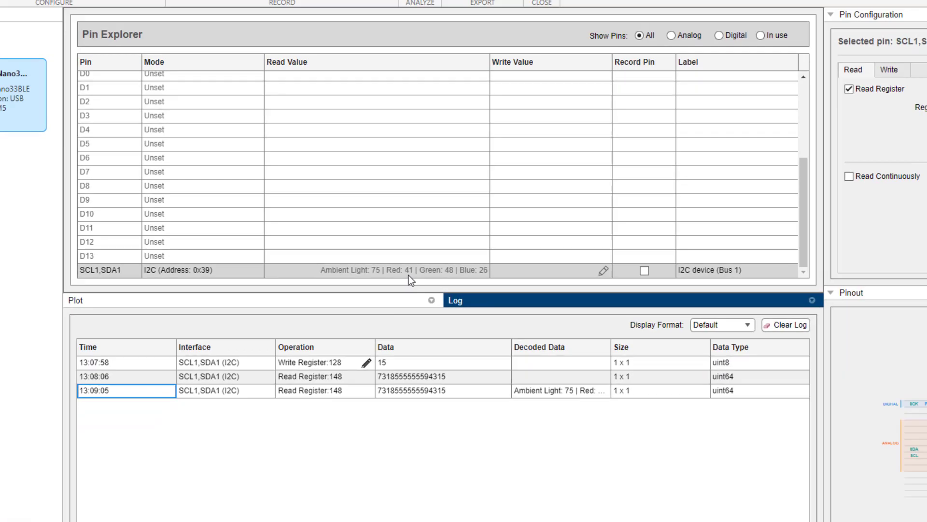
click(469, 263)
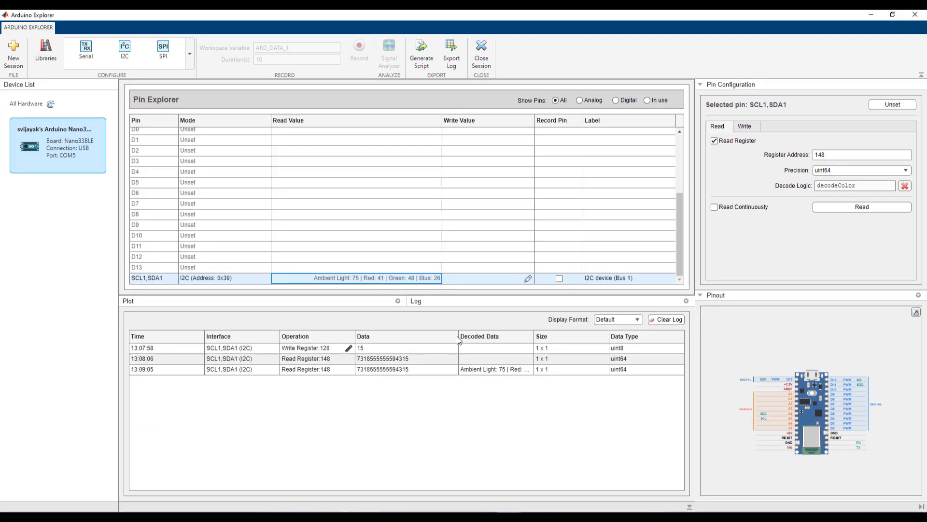
drag(458, 341, 592, 339)
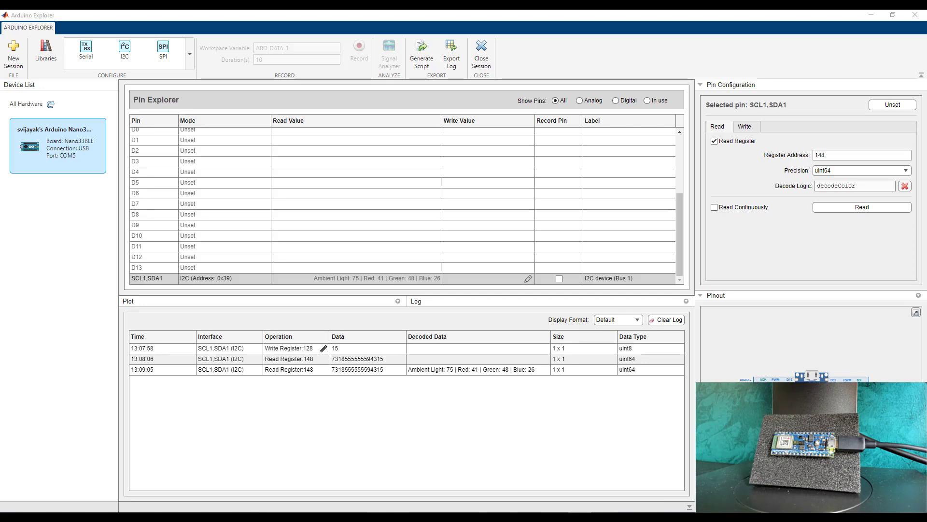
Enable Read Continuously and start reading so decoded light and RGB values log each second.
click(734, 243)
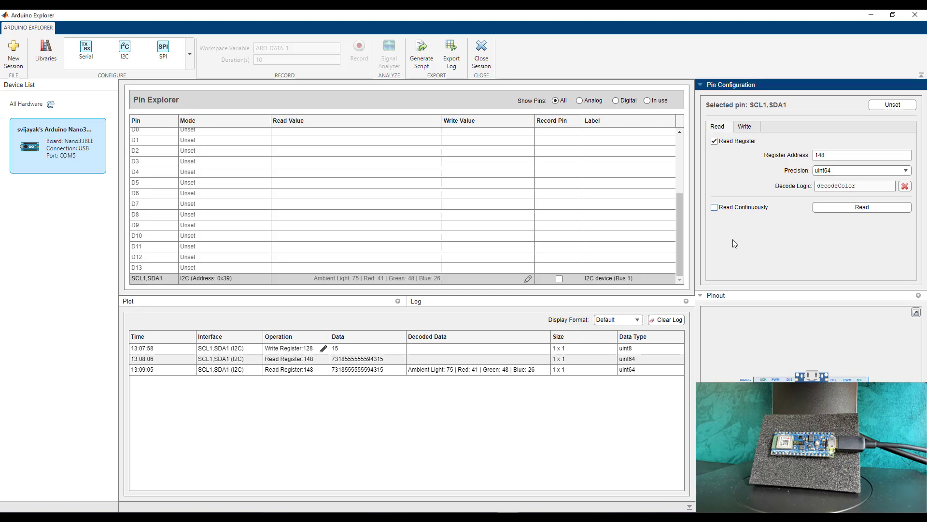
click(715, 207)
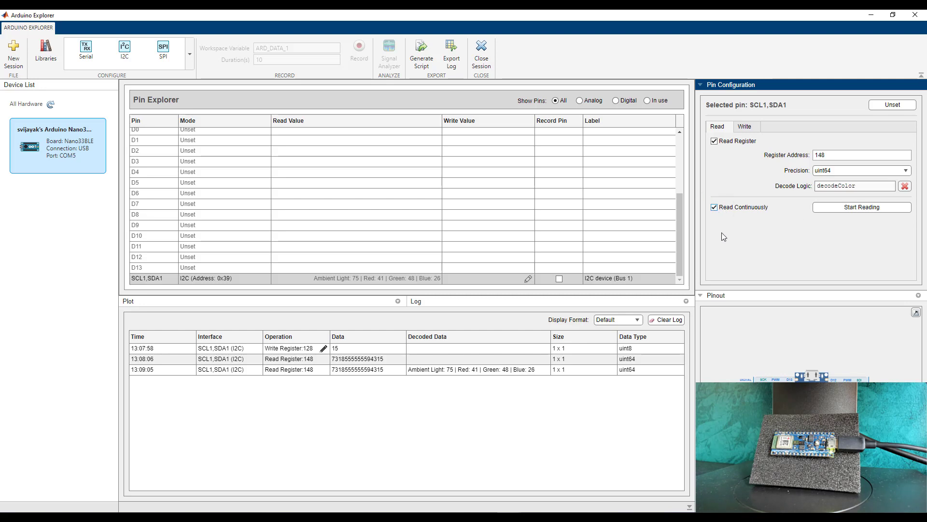
click(838, 211)
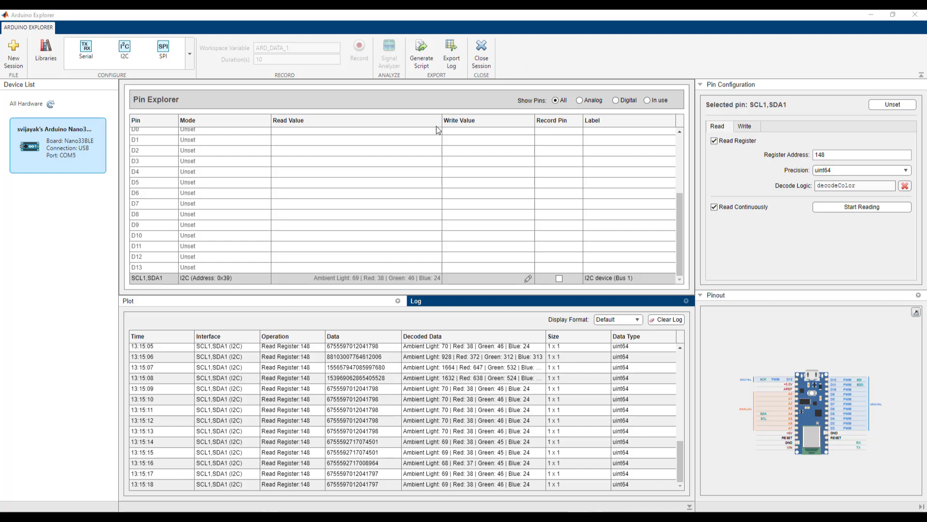
Generate a live script from the session, maximize it, then return to Arduino Explorer.
click(423, 66)
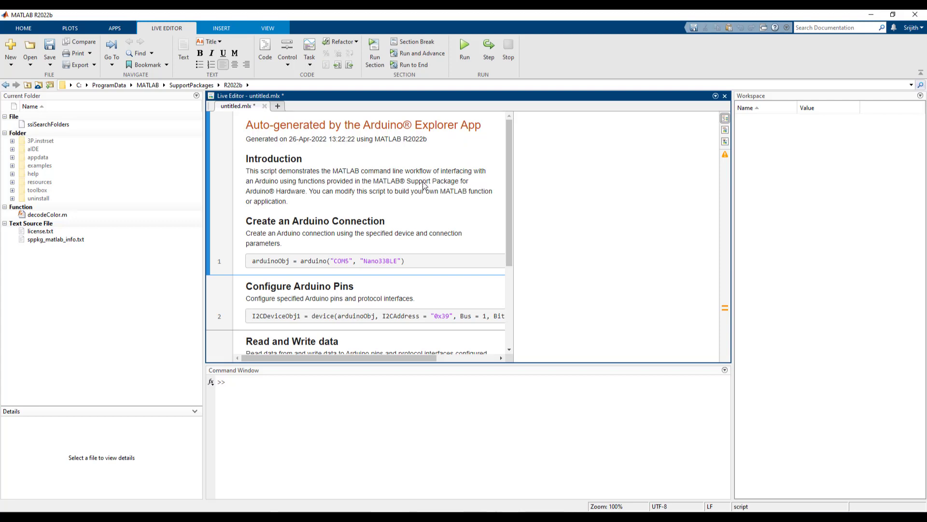
double_click(481, 96)
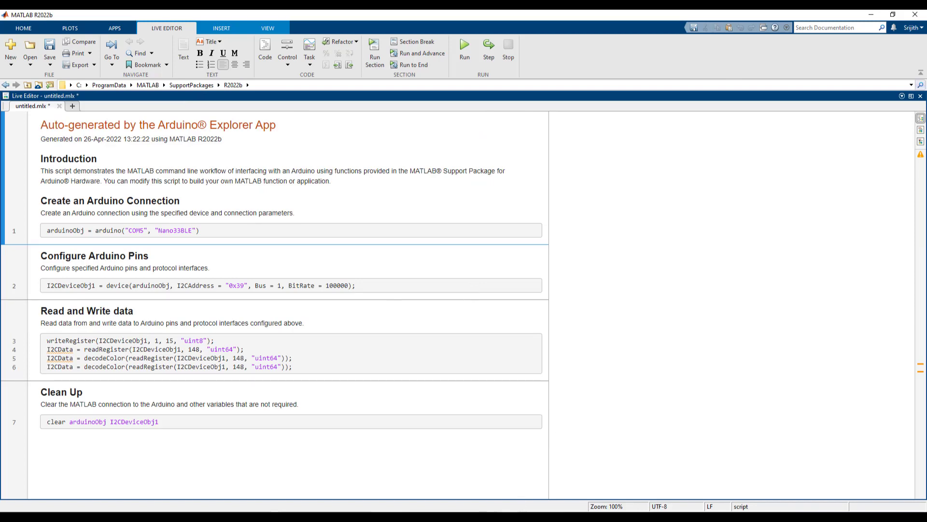
click(535, 487)
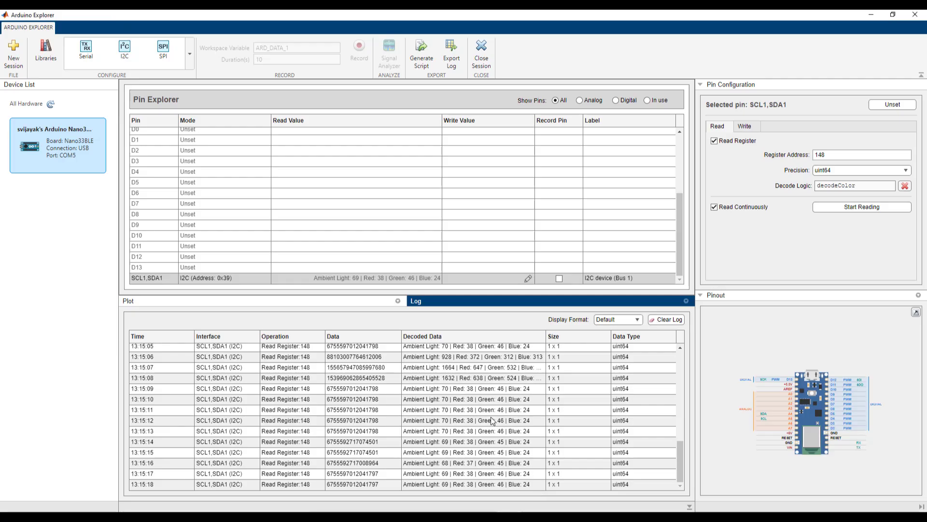